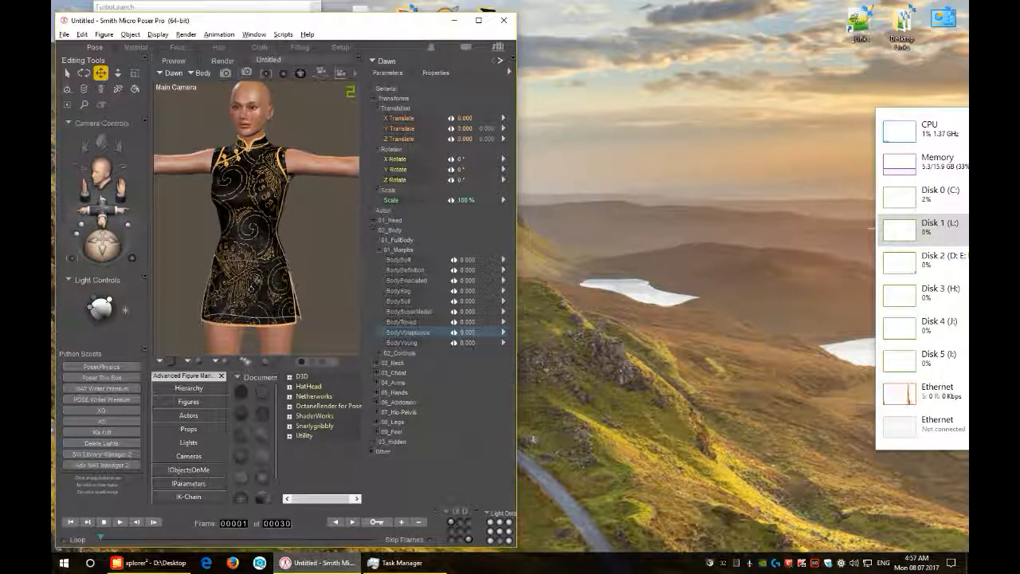
Step: Select Dawn's body and set its BodyVoluptuous morph to 1
click(258, 283)
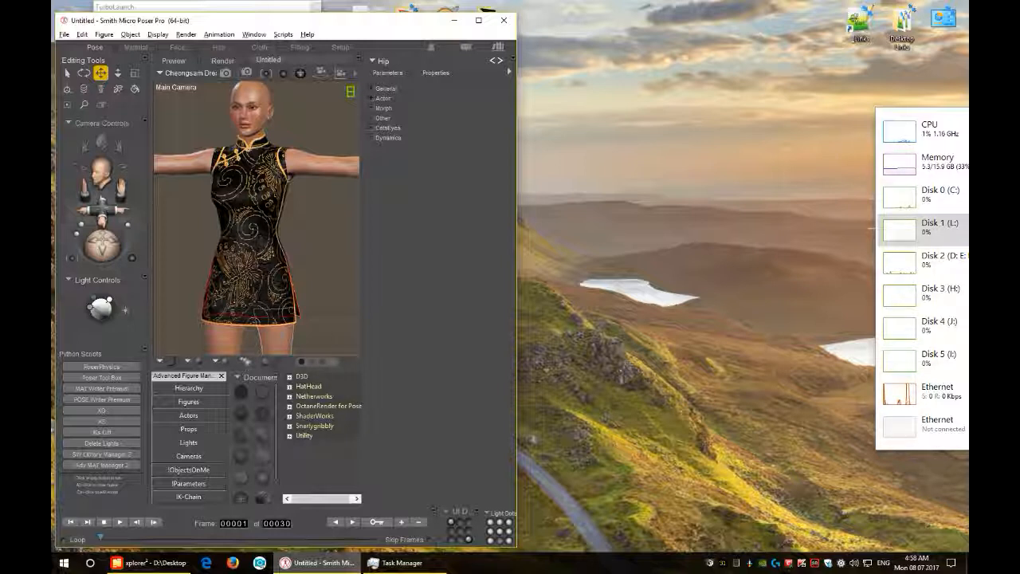
click(276, 339)
click(205, 73)
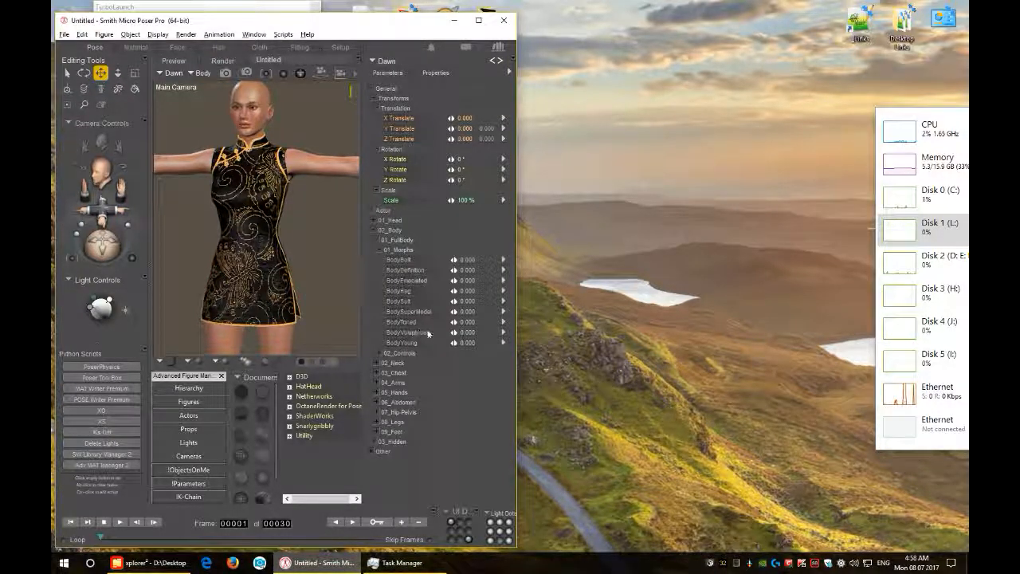
click(469, 335)
text(1)
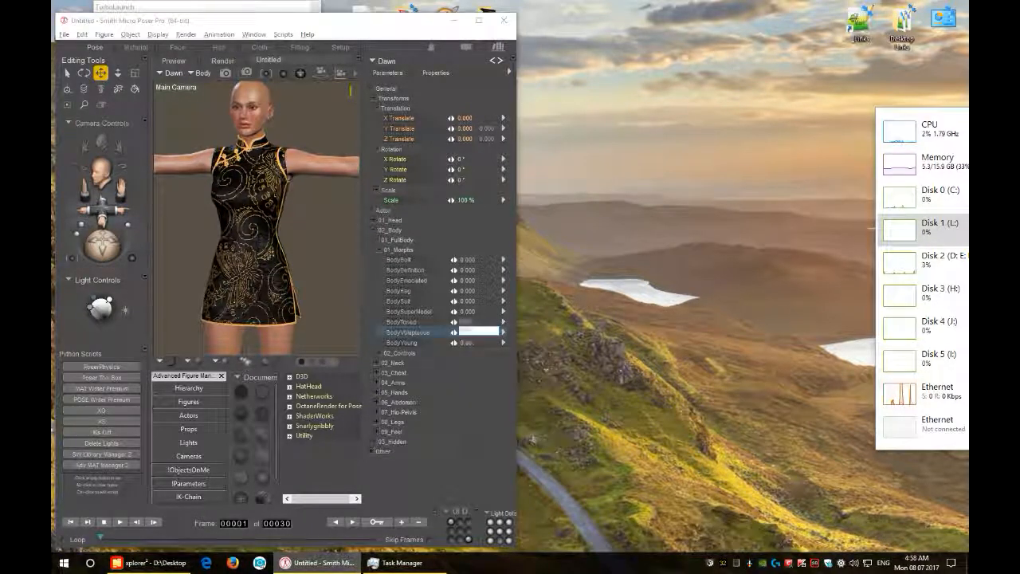
key(Return)
mouse_move(423, 337)
mouse_down()
mouse_move(382, 336)
mouse_move(417, 331)
mouse_up()
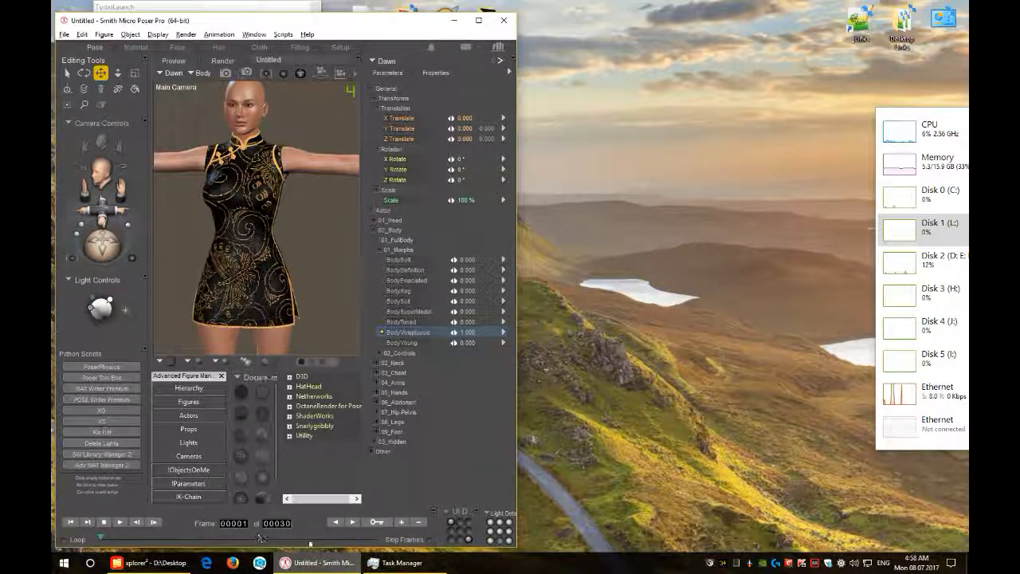
Step: Go to frame 30 and scrub the animation back to frame 1 and forward again to review the running pose
click(88, 522)
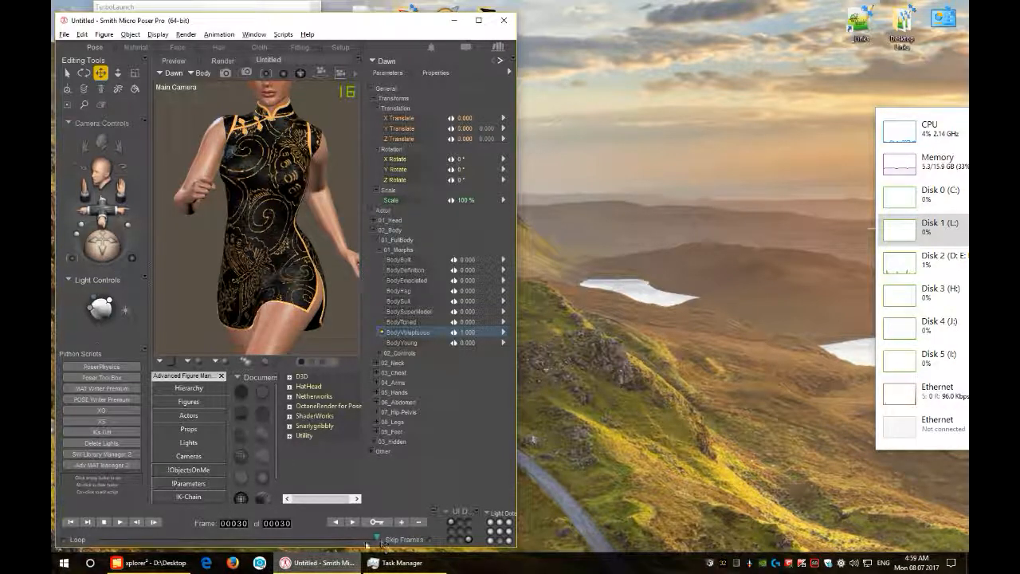
drag(378, 539, 87, 532)
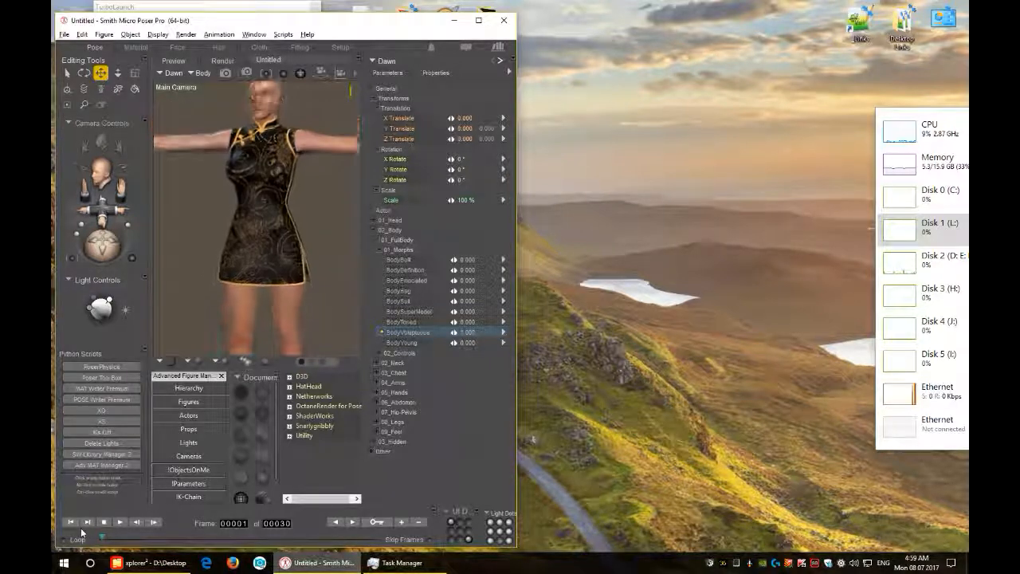
drag(101, 540, 399, 538)
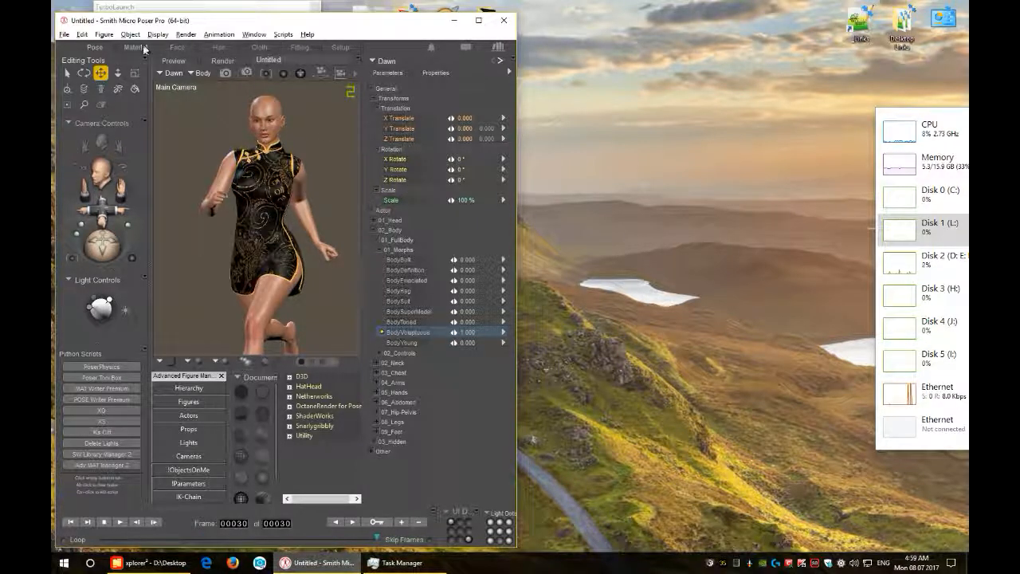
Step: Create a new simulation in the Cloth room, keeping the default name Sim_1 and the frame range 1 to 30
click(262, 49)
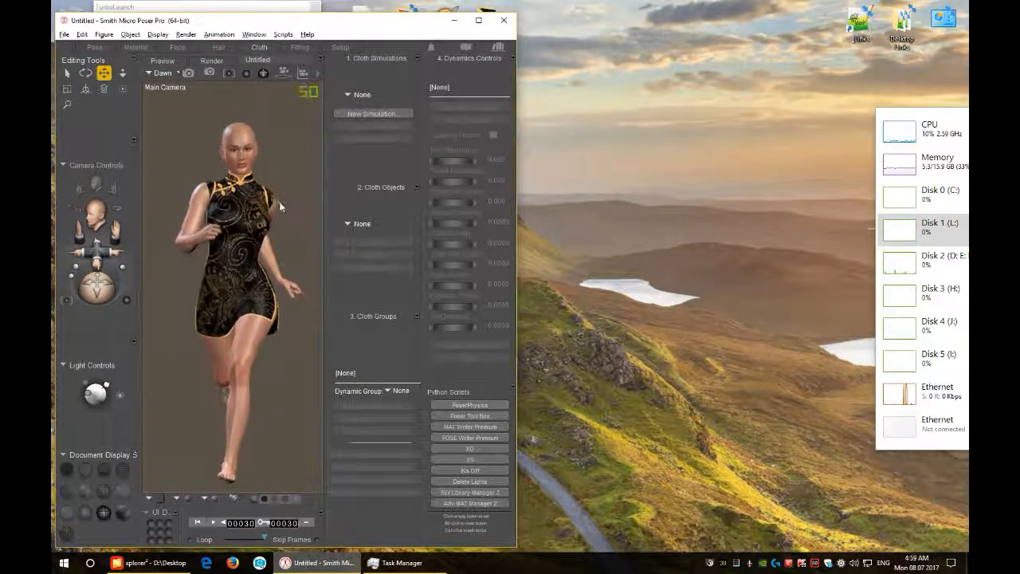
click(372, 114)
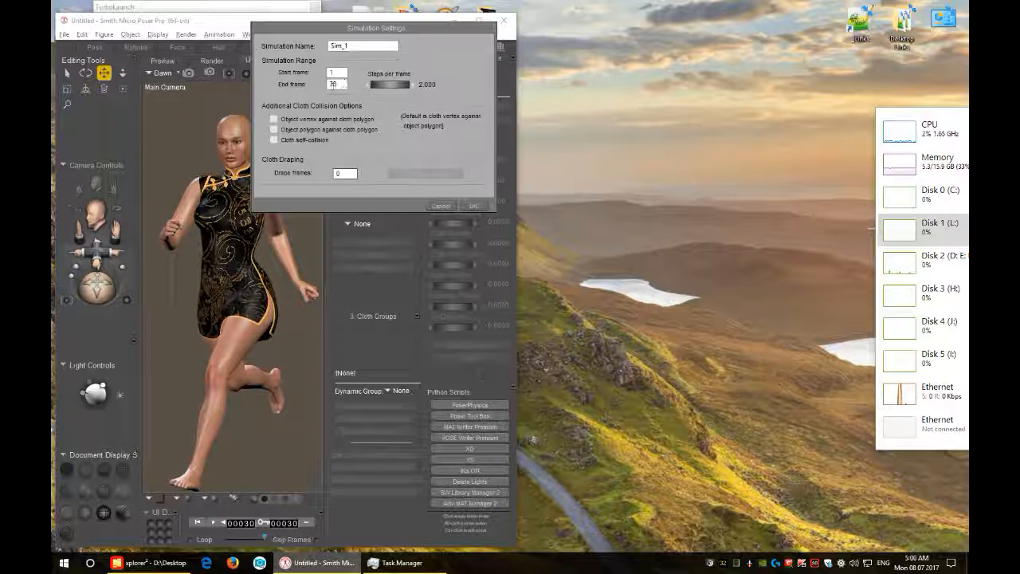
click(474, 205)
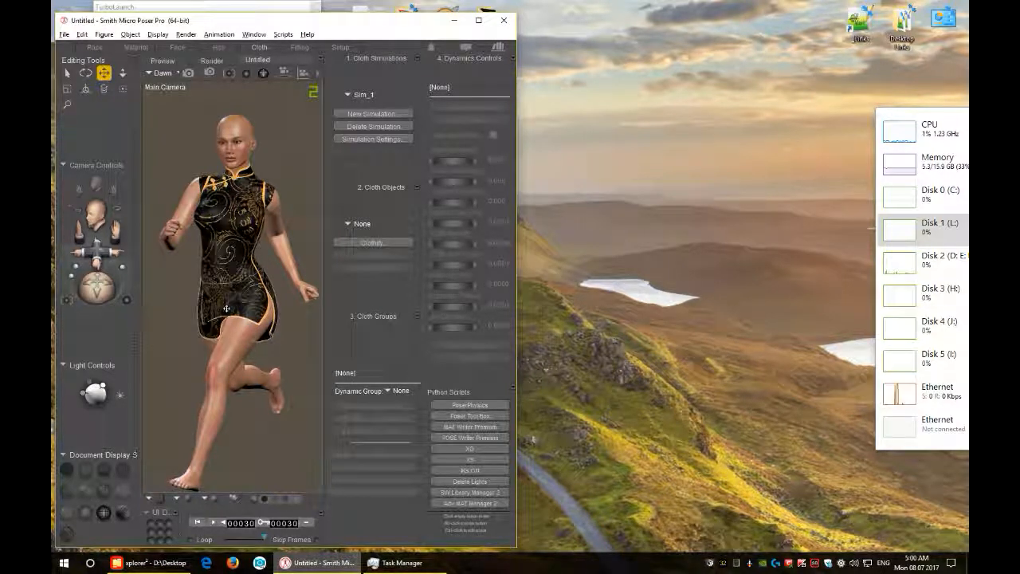
Step: Select the Cheongsam dress in the viewport and clothify its Hip part
click(226, 308)
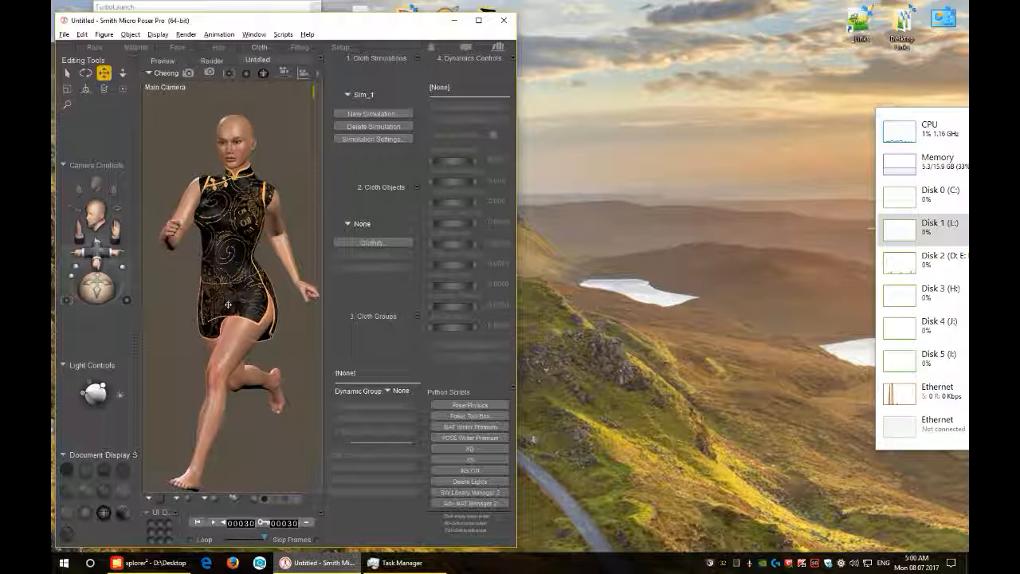
click(379, 244)
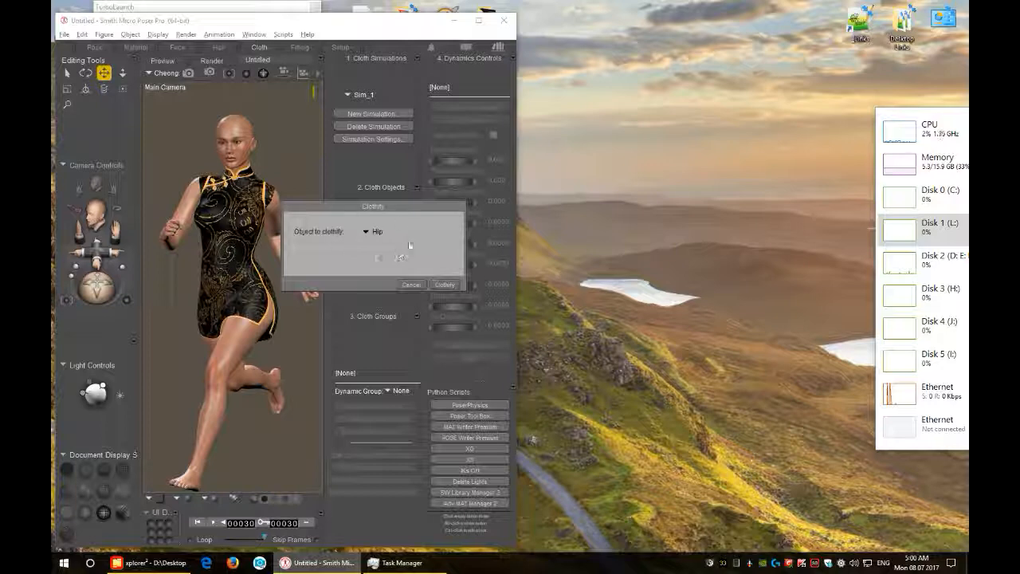
click(449, 284)
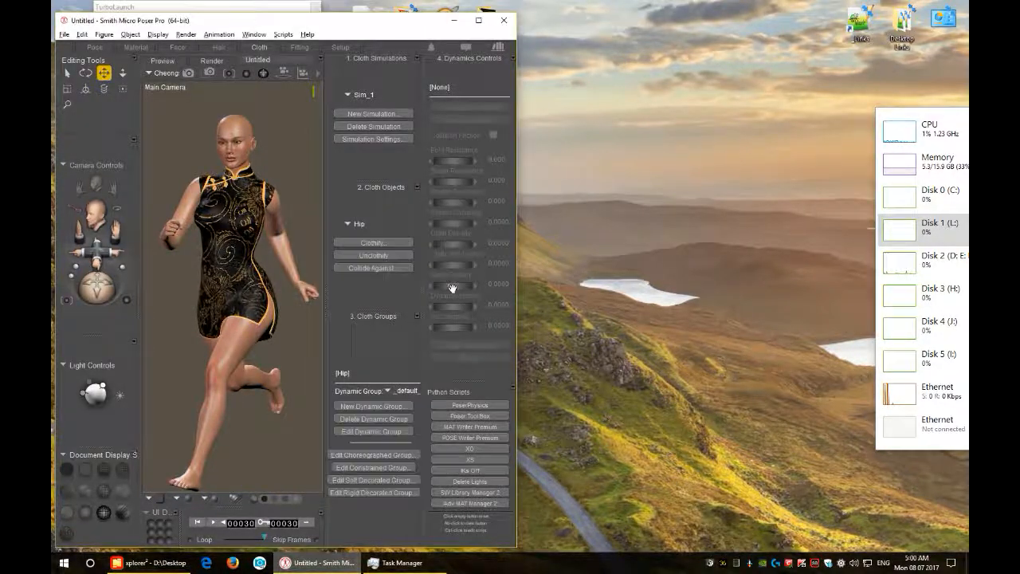
Step: Add Dawn as the cloth's collision object, excluding Chest 1 with its child parts, the Right Foot with its toes, and the Left Toes
click(373, 269)
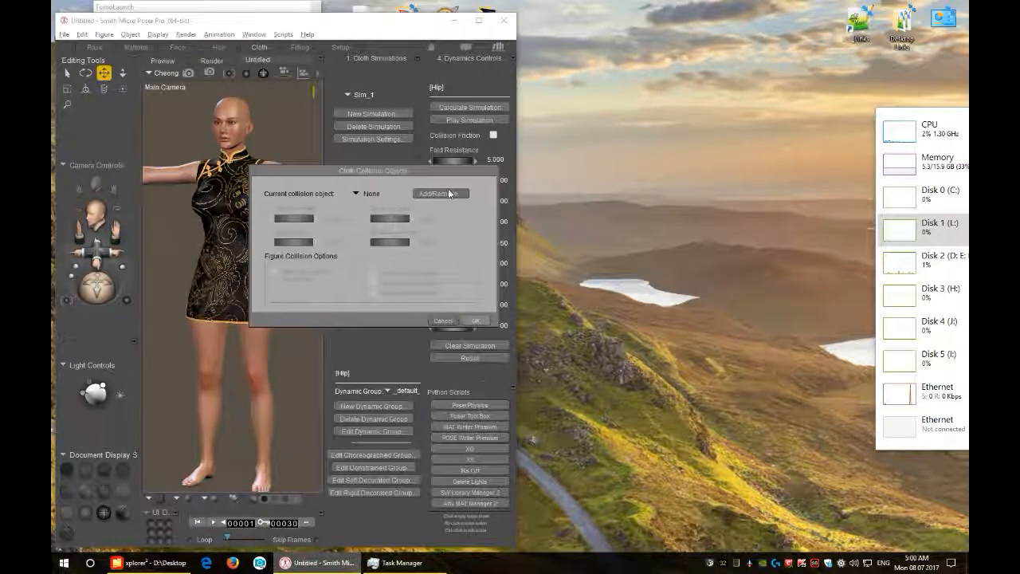
click(439, 193)
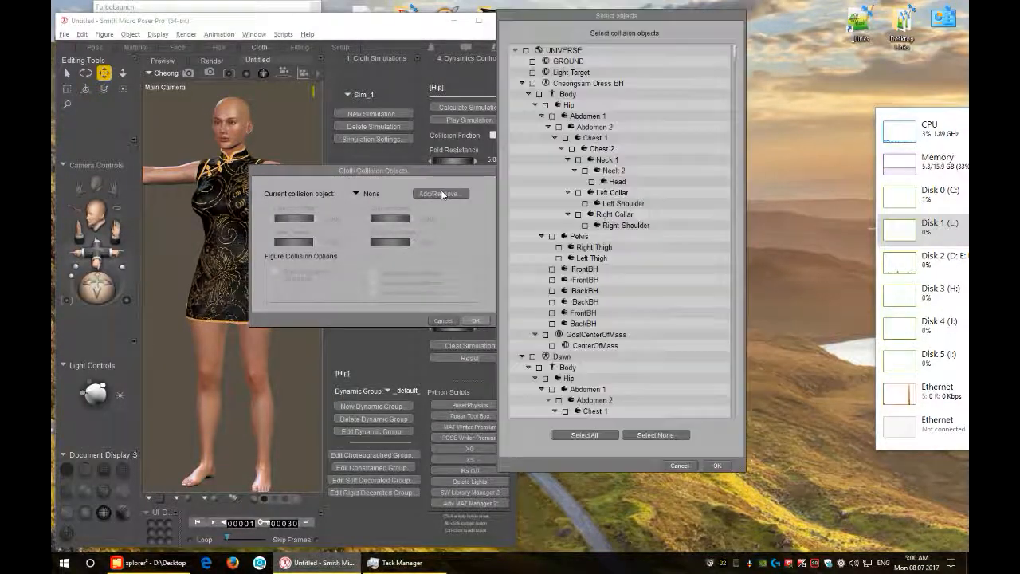
click(522, 83)
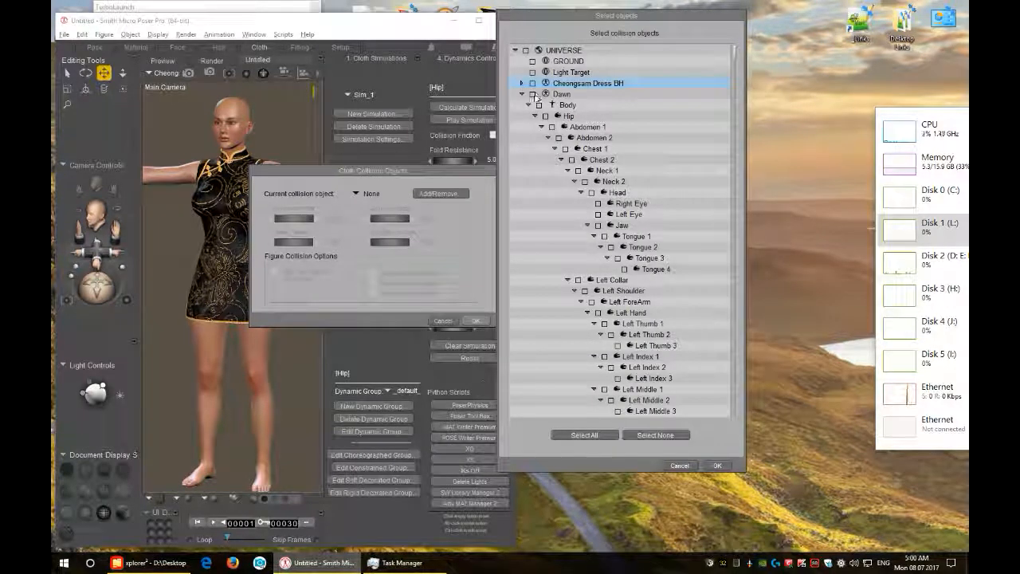
click(533, 94)
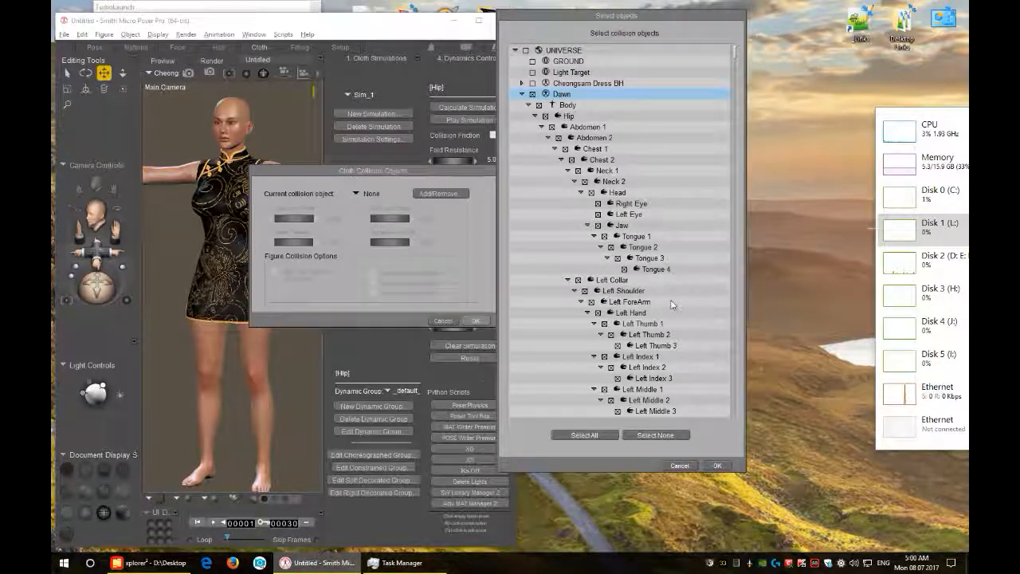
click(565, 149)
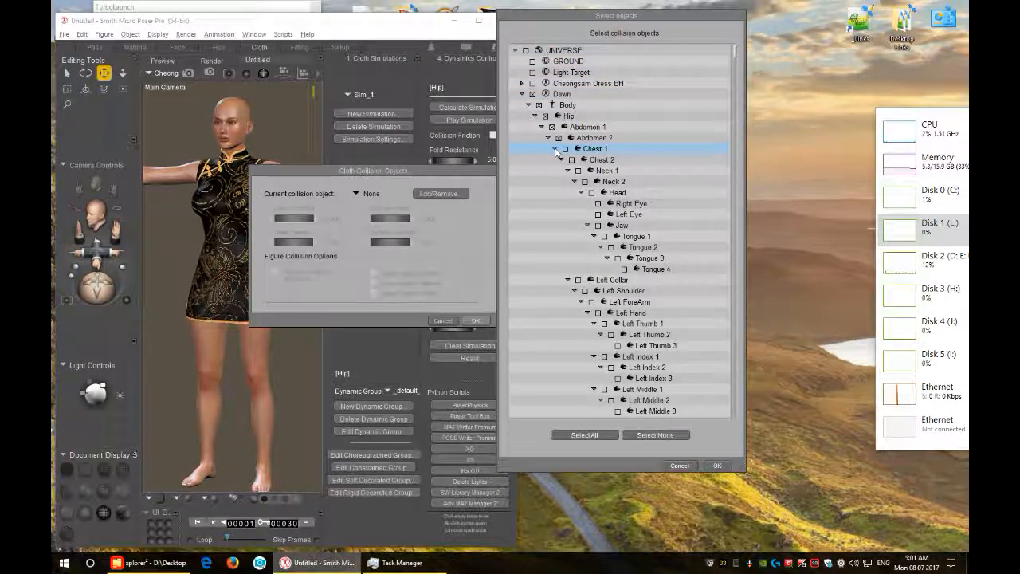
click(554, 150)
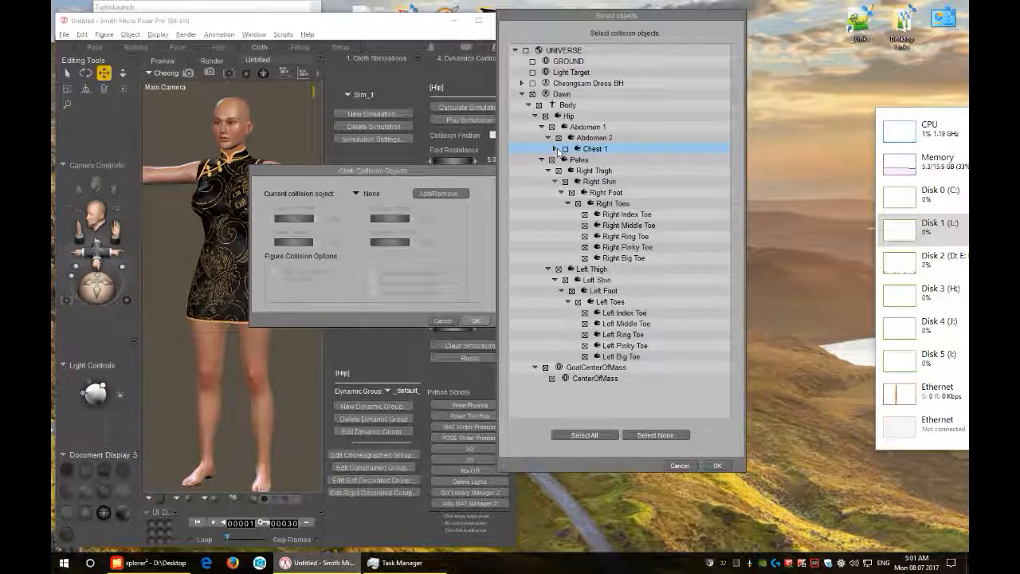
click(572, 193)
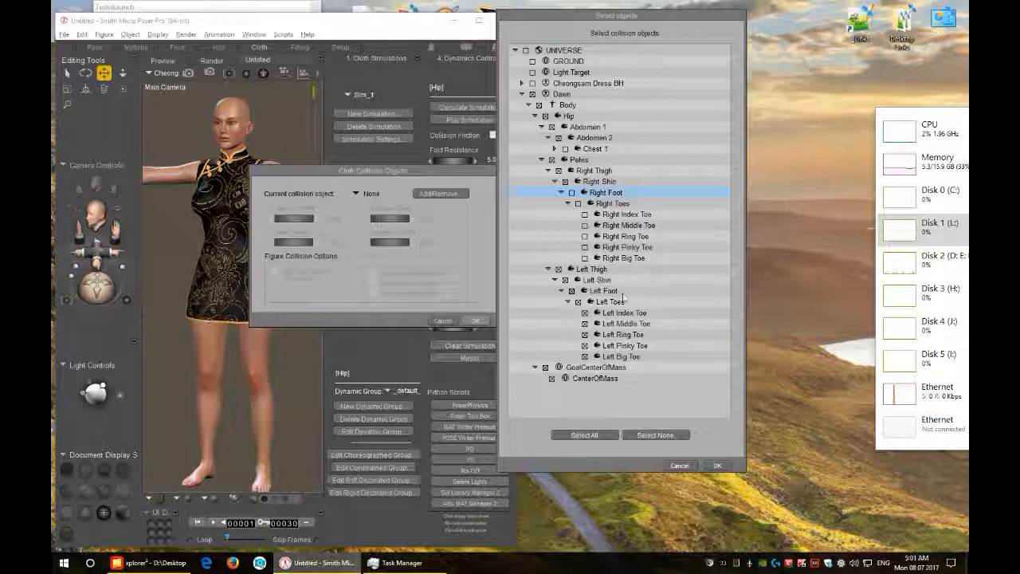
click(579, 303)
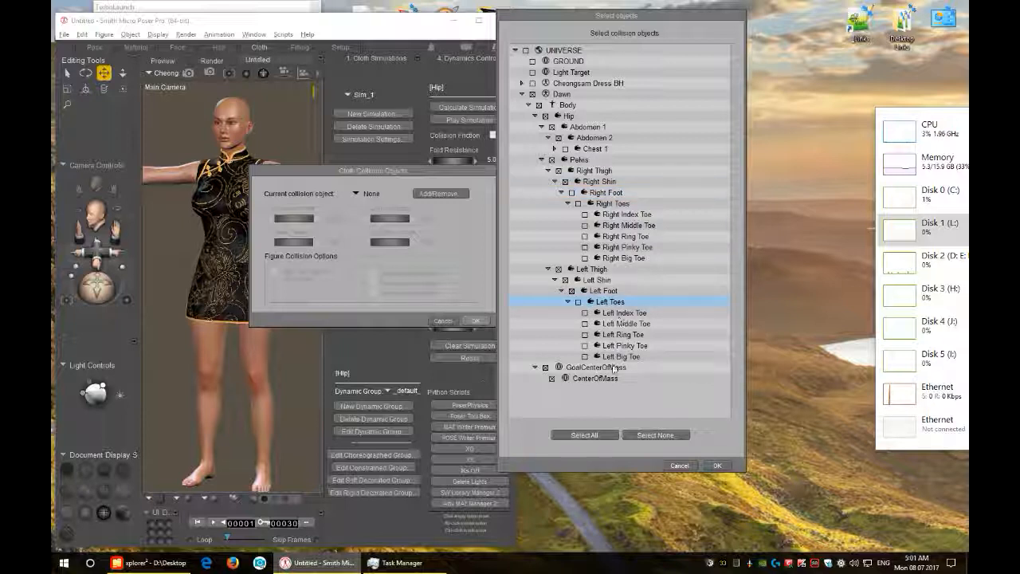
click(716, 465)
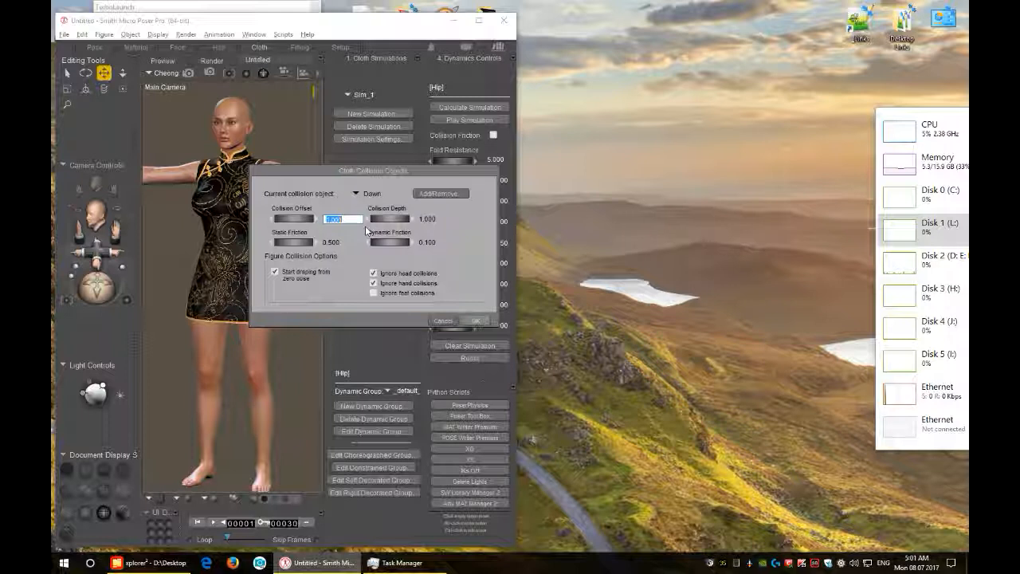
Step: Set Dawn's collision offset to 0.3, edit the collision depth, and accept the cloth collision settings
text(0.3)
key(Return)
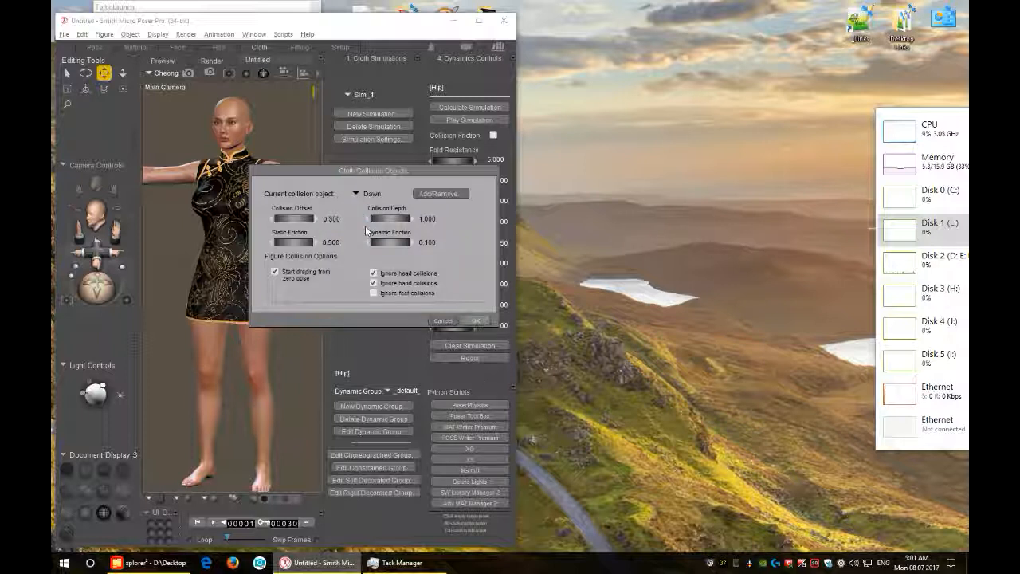
click(438, 219)
key(BackSpace)
click(478, 321)
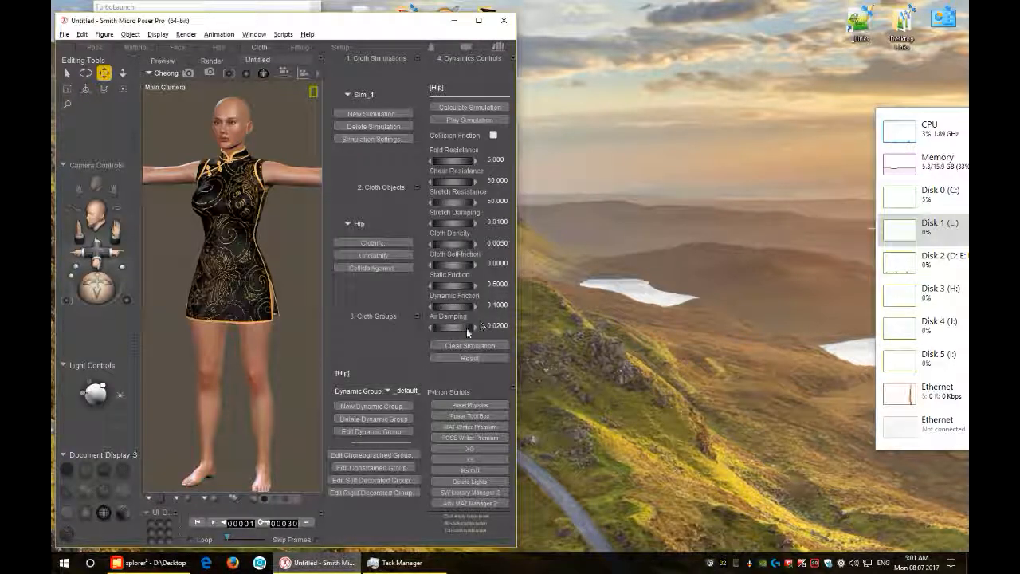
Step: Calculate the cloth simulation for the dress and return to the Pose room
click(469, 109)
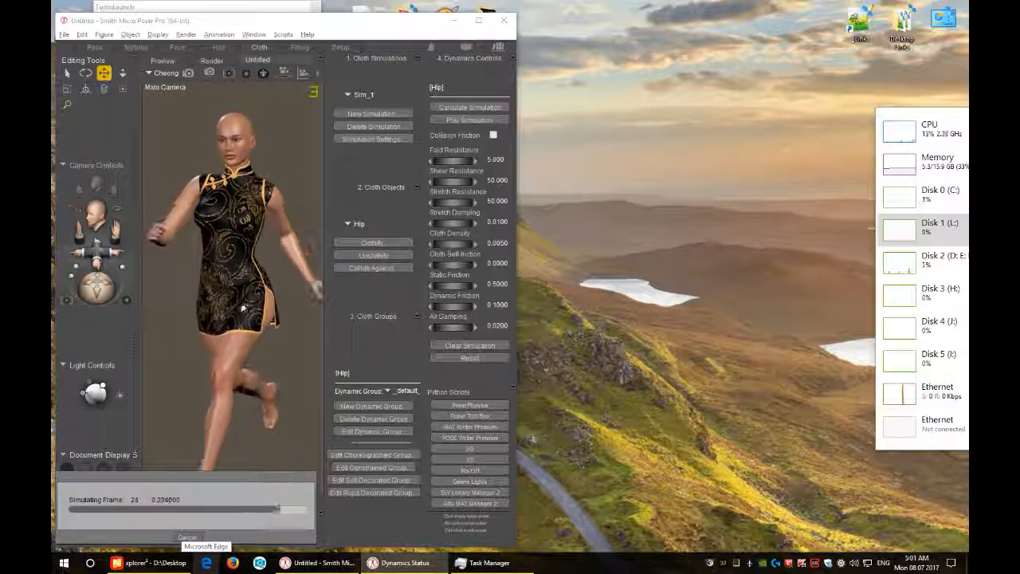
click(95, 47)
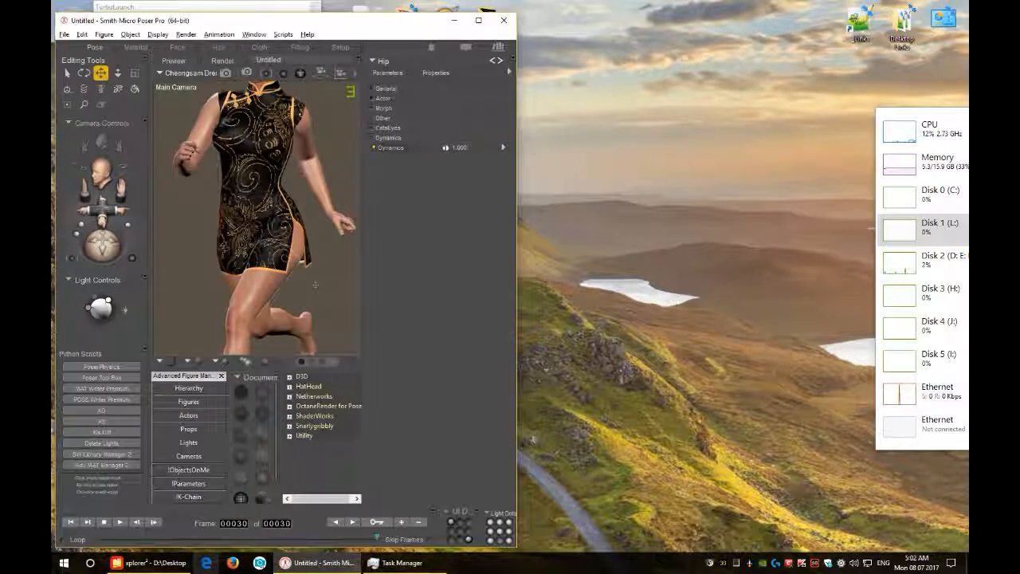